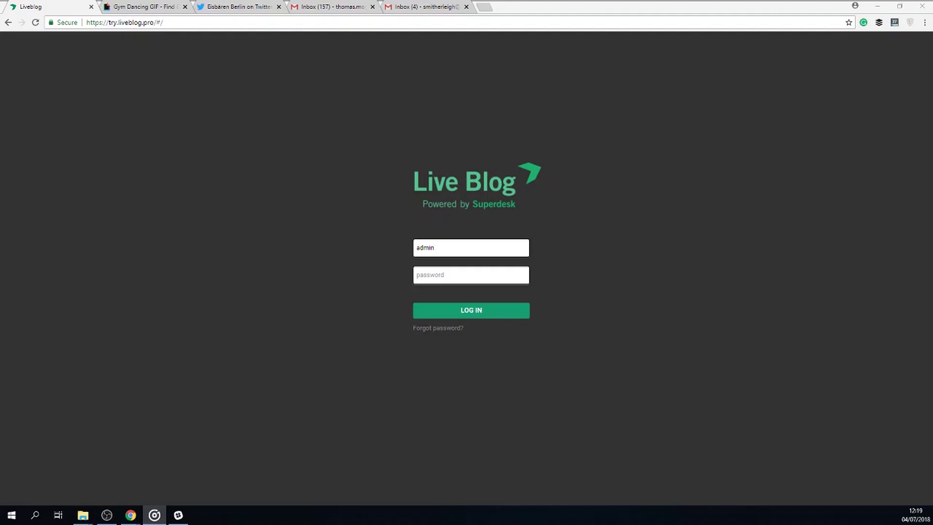
Step: Log in to Live Blog as admin with the password
left_click(471, 275)
left_click(479, 311)
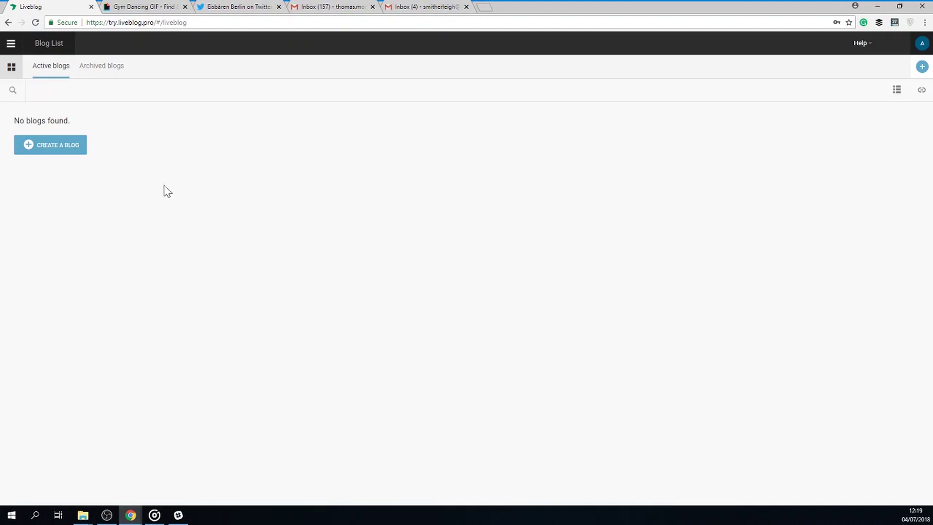
left_click(18, 48)
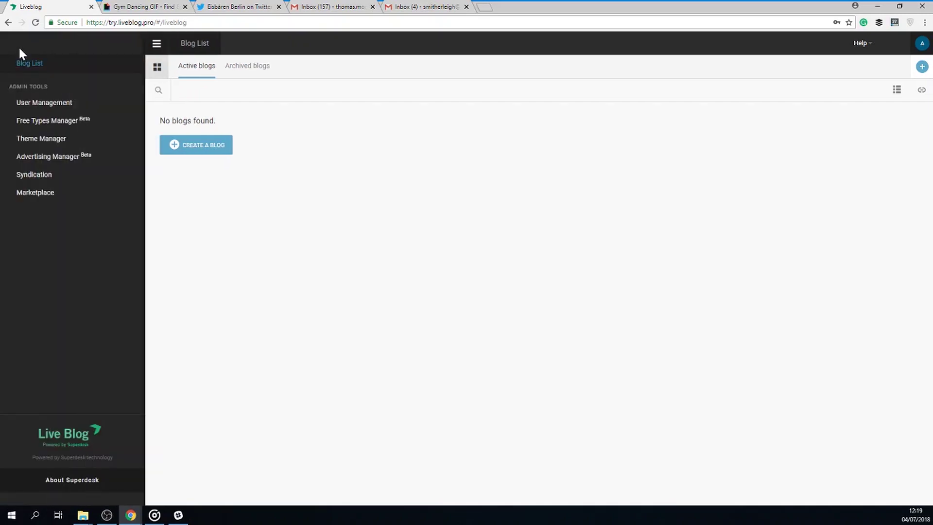
left_click(24, 104)
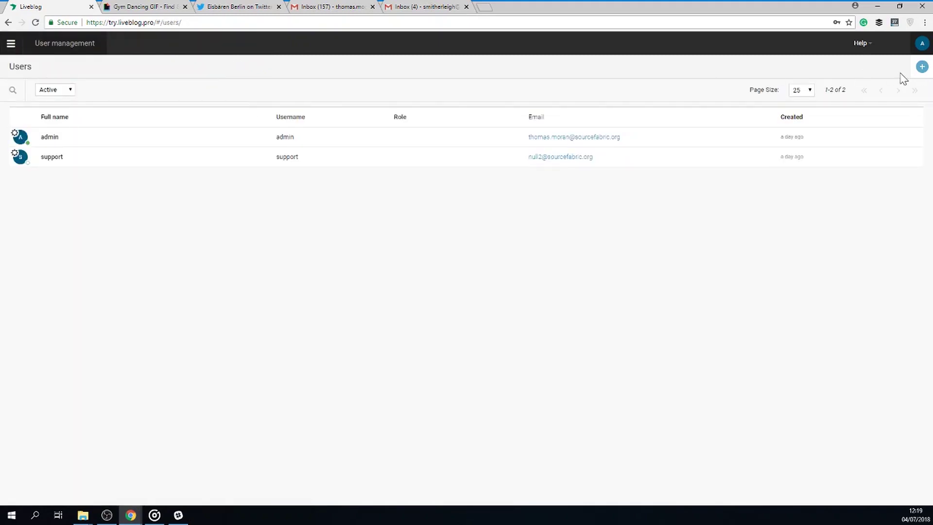
left_click(920, 68)
key("Tab")
key("Tab")
key("Tab")
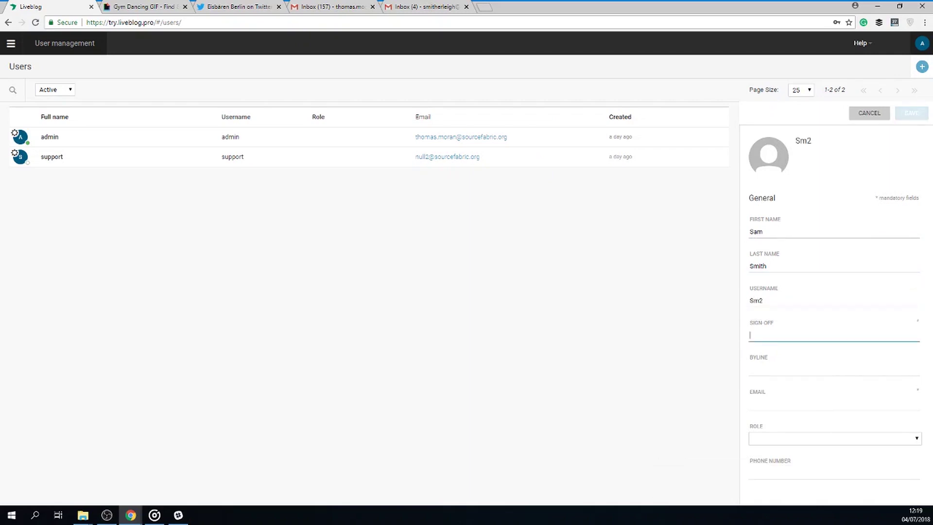
key("Tab")
key("Tab")
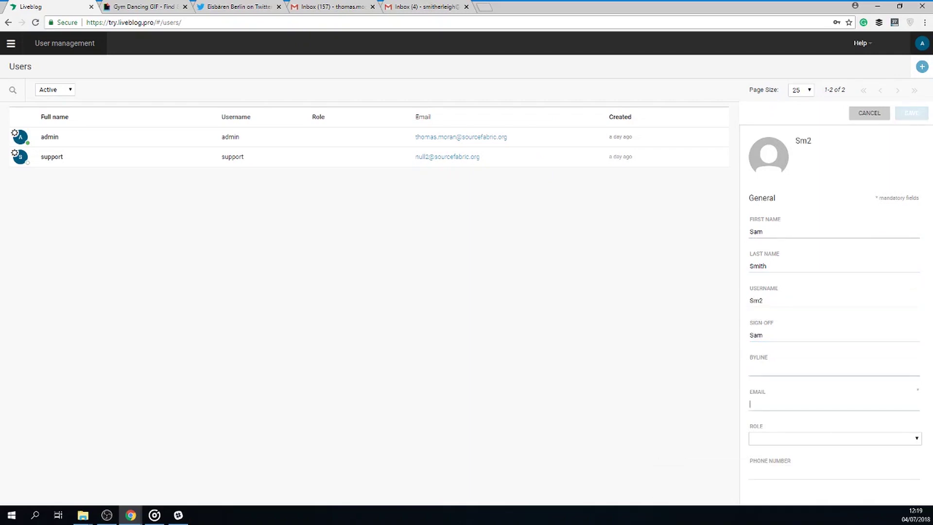
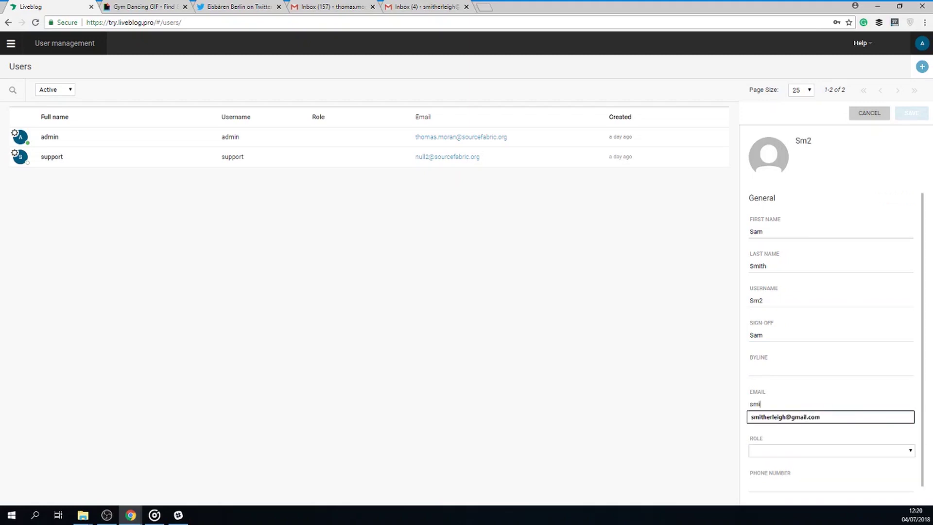
key("Down")
key("Return")
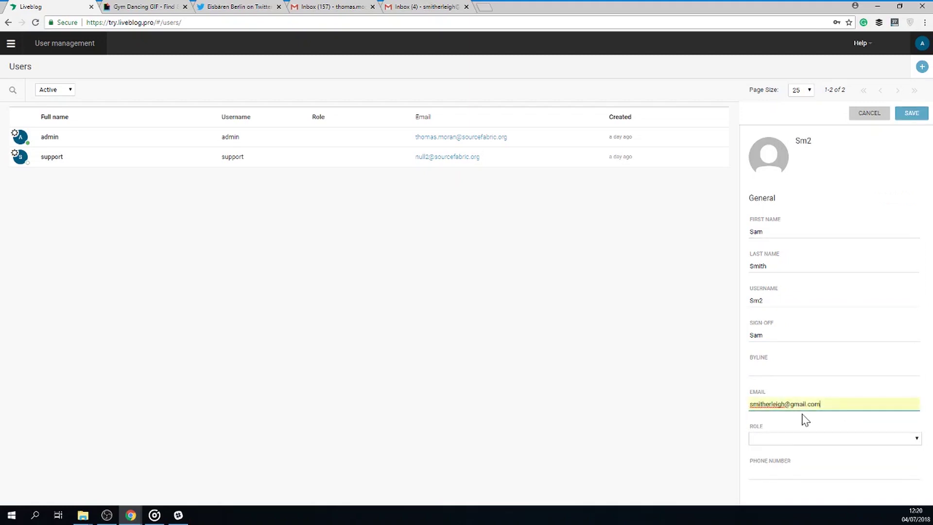
left_click(805, 440)
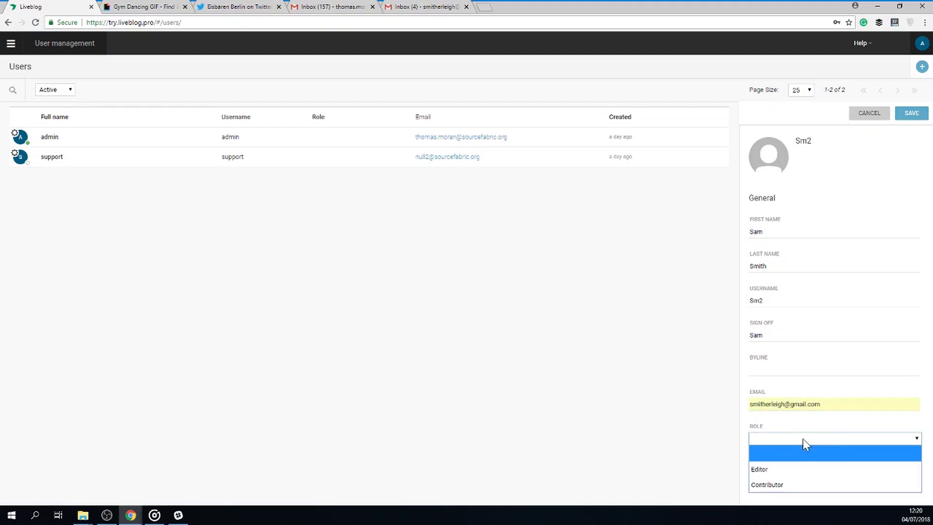
left_click(796, 469)
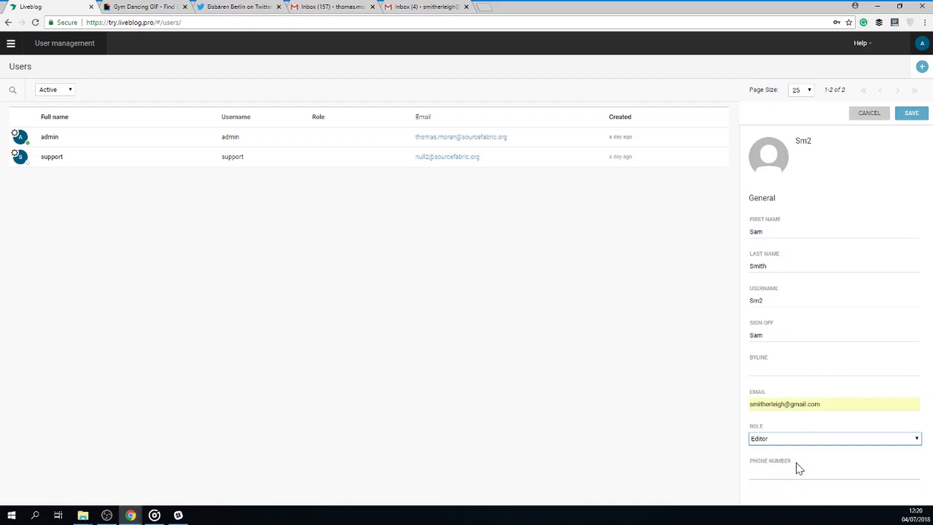
left_click(902, 122)
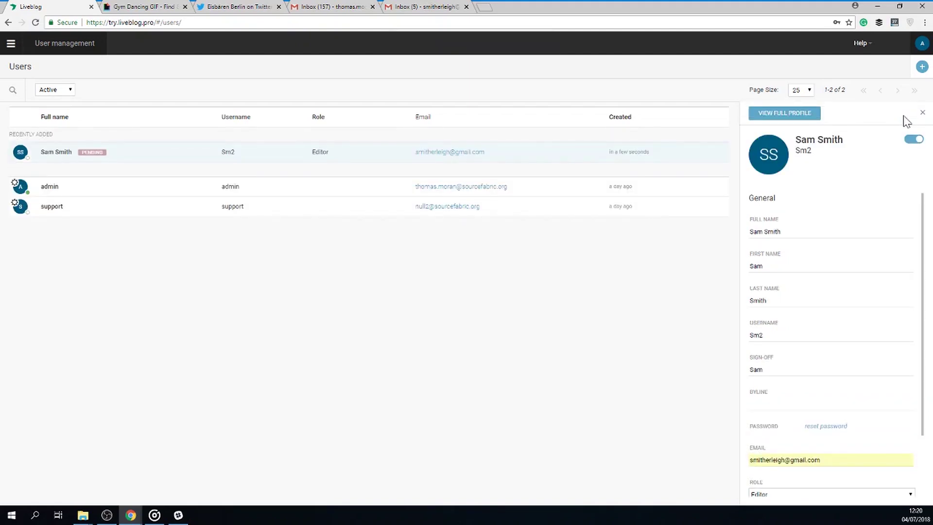
Step: Review the Liveblog 3 Default SEO Theme settings in Theme Manager, then close them unchanged
left_click(12, 44)
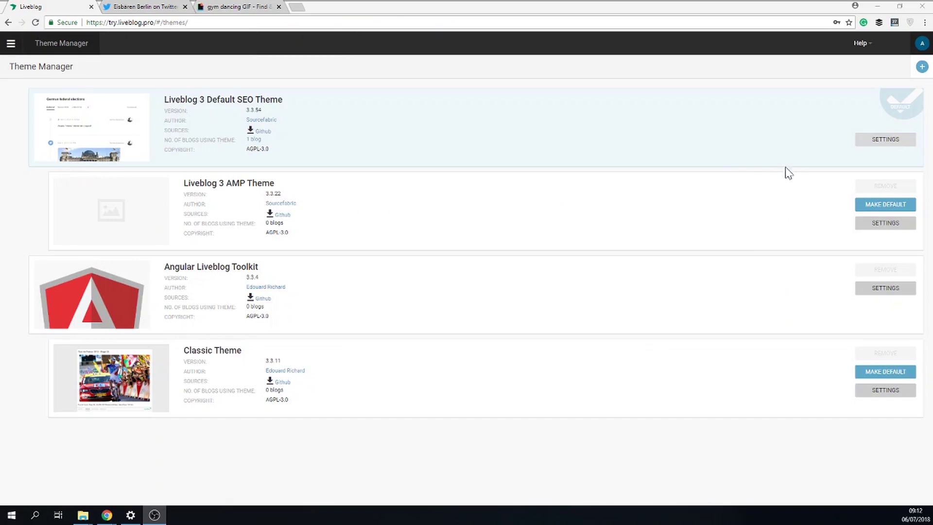
left_click(872, 145)
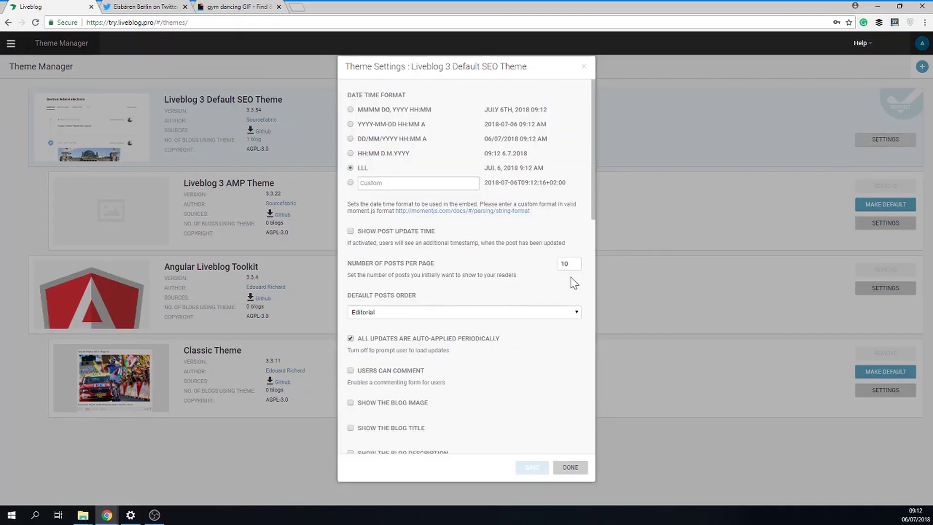
scroll(573, 283, "down", 2)
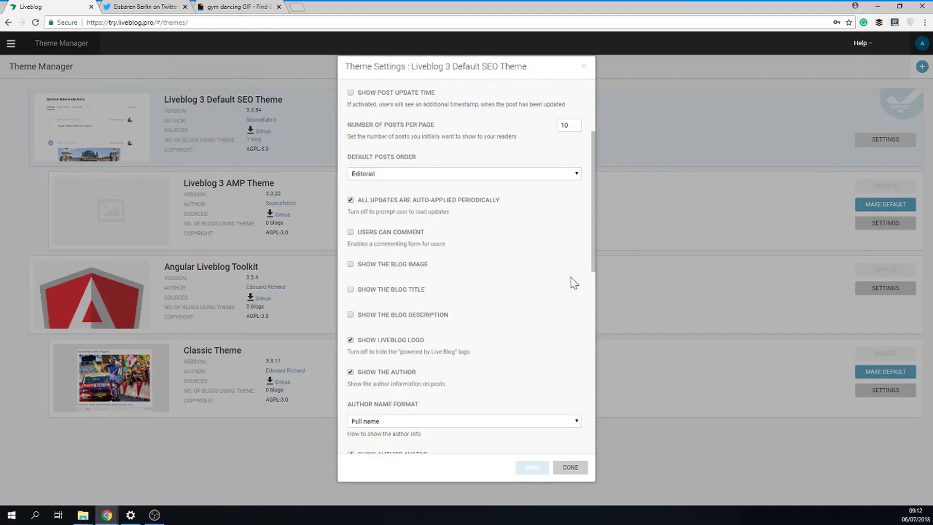
scroll(573, 283, "down", 2)
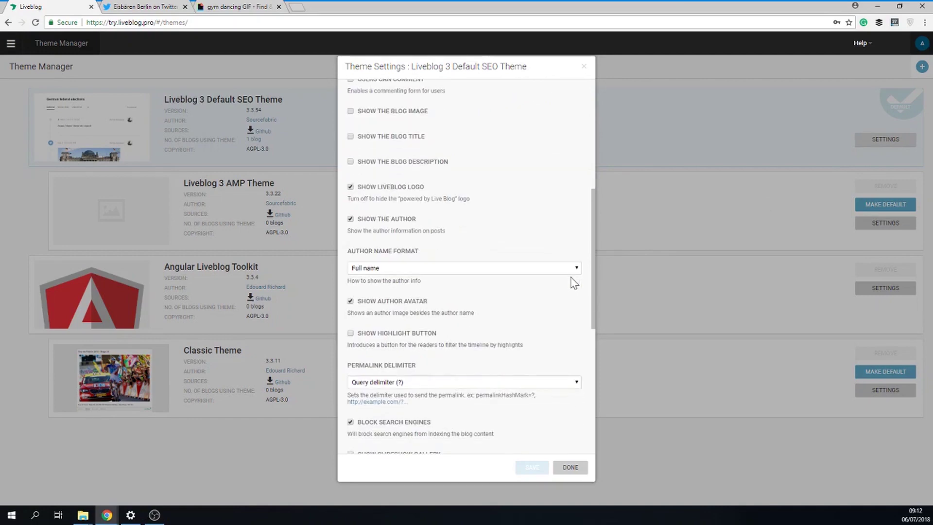
scroll(573, 283, "down", 3)
scroll(573, 284, "down", 1)
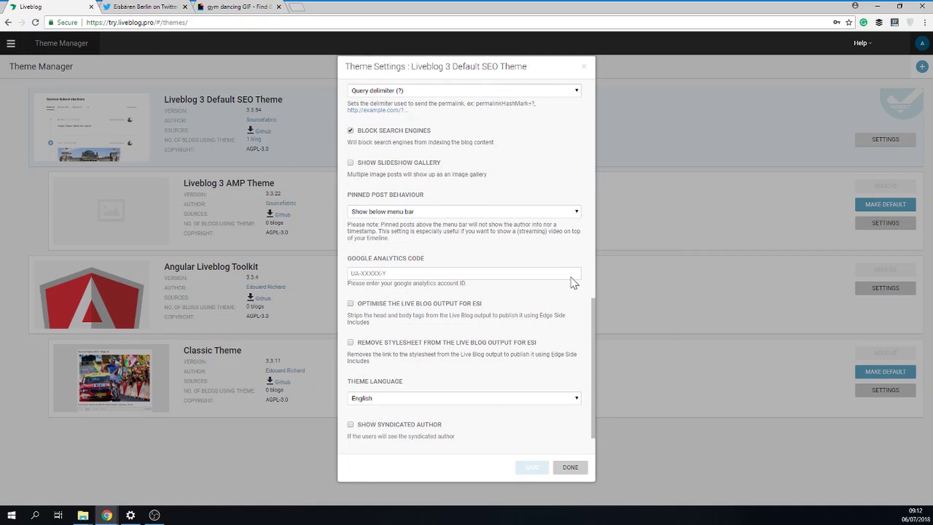
left_click(583, 68)
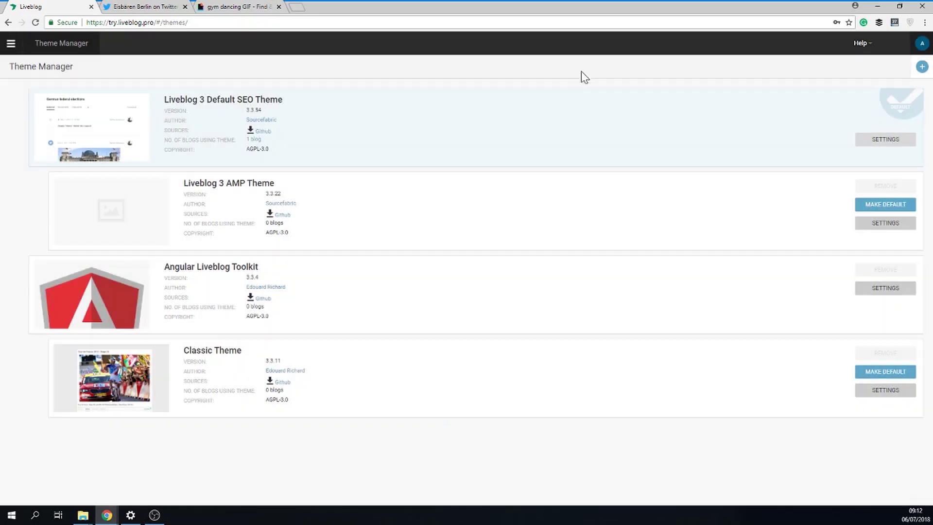
left_click(11, 43)
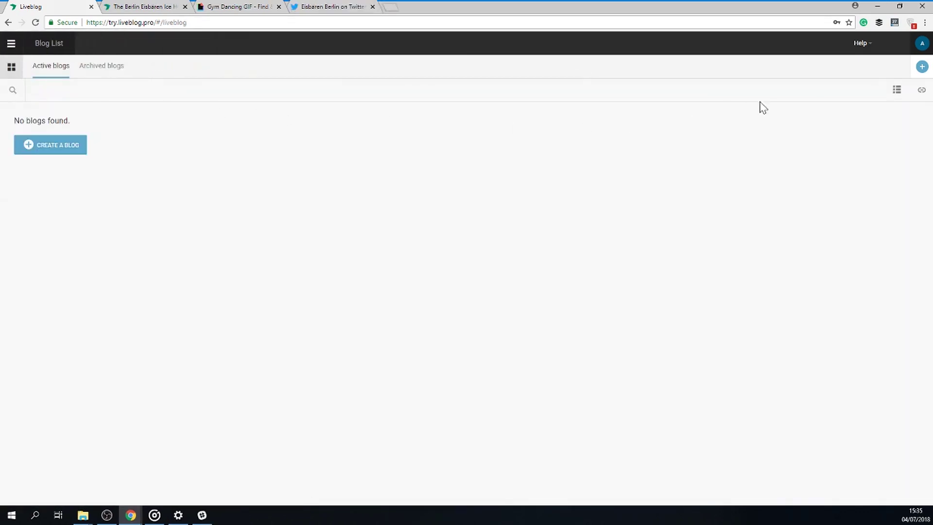
left_click(922, 67)
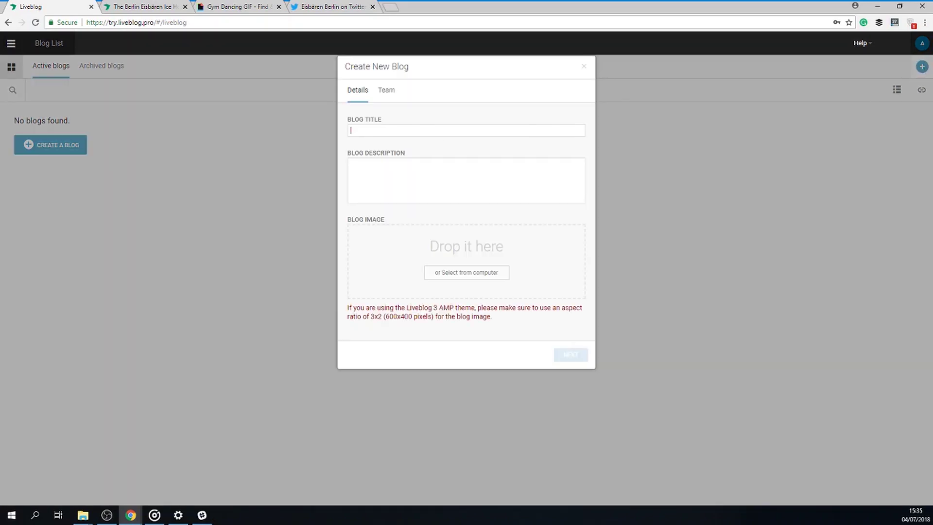
type("The Ber")
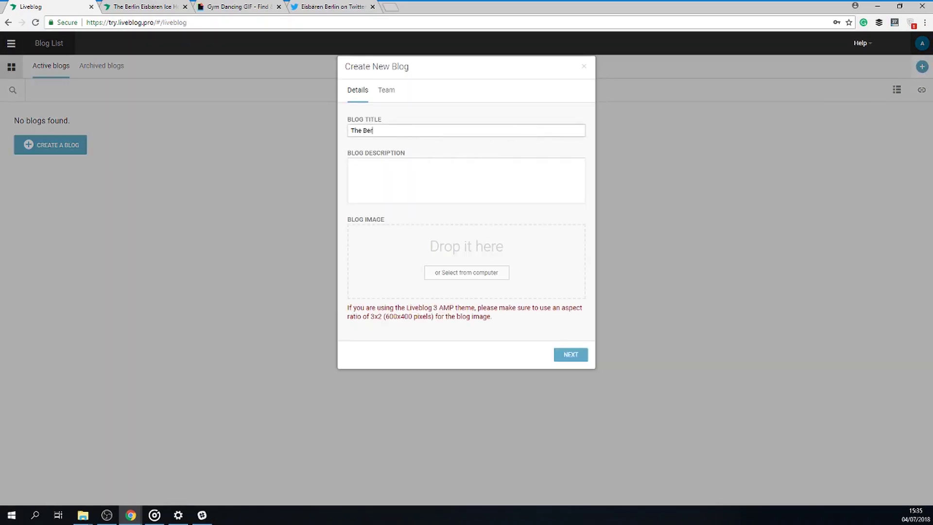
type("lin Eisbären Ice Hocke")
type("y Blog")
left_click(388, 93)
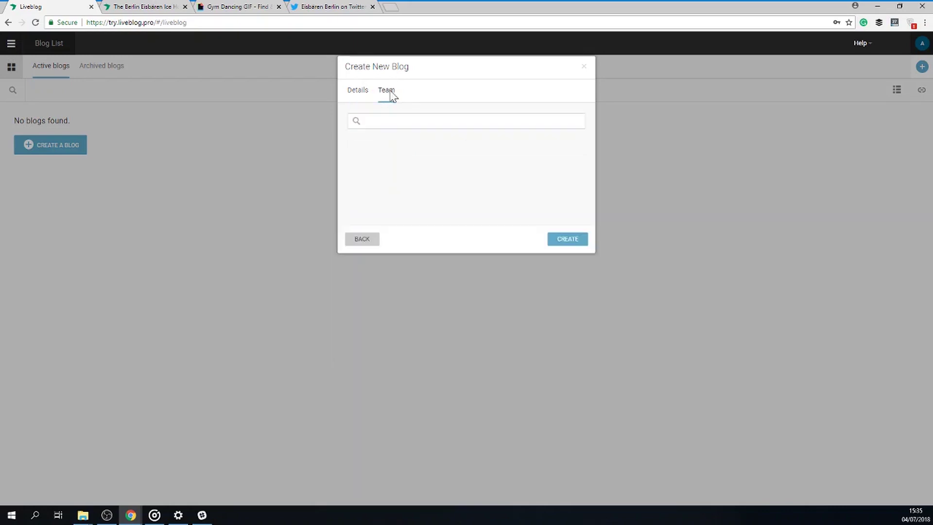
type("sa")
type("m")
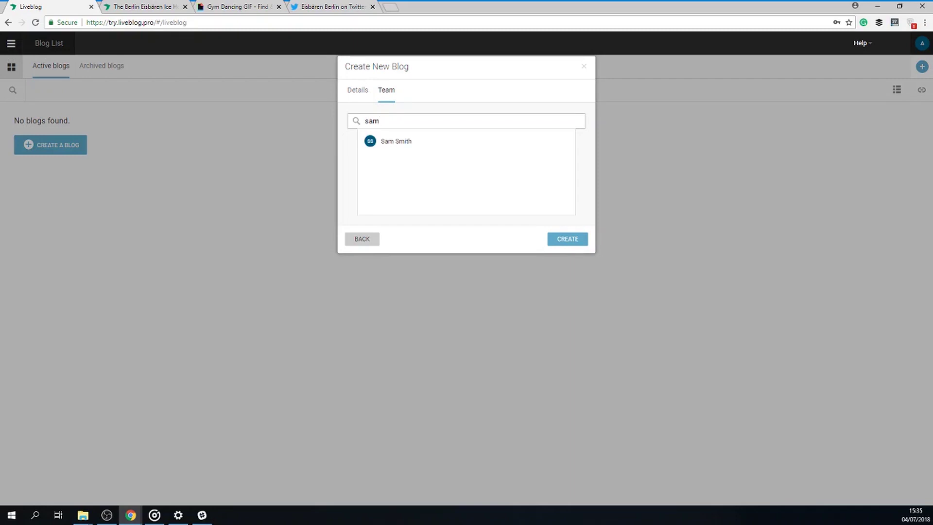
left_click(417, 141)
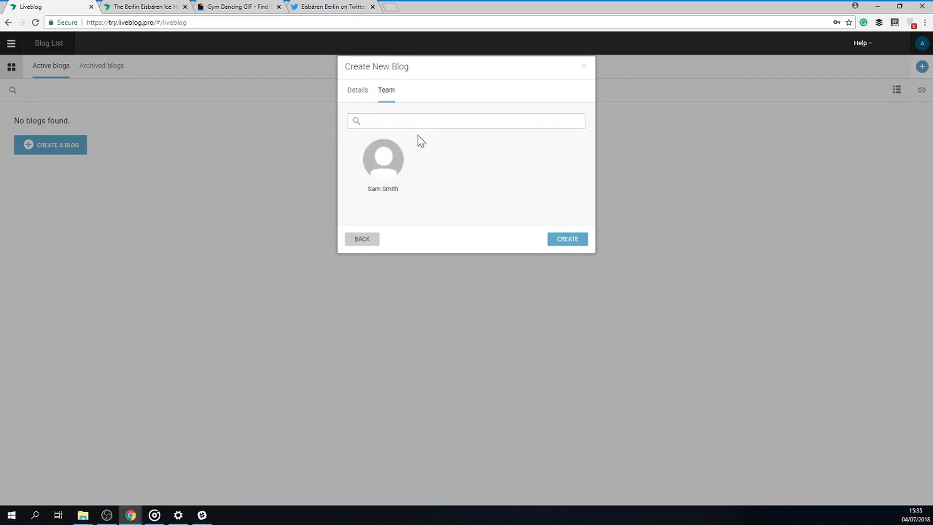
left_click(562, 244)
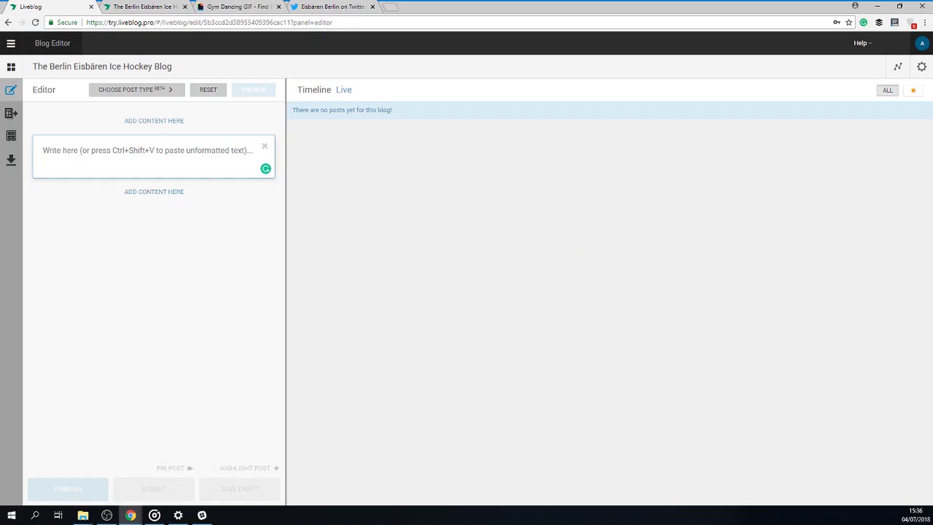
Step: Publish 'The puck will hit the ice in 10 minutes!' and check it on the public page
left_click(42, 151)
type("The")
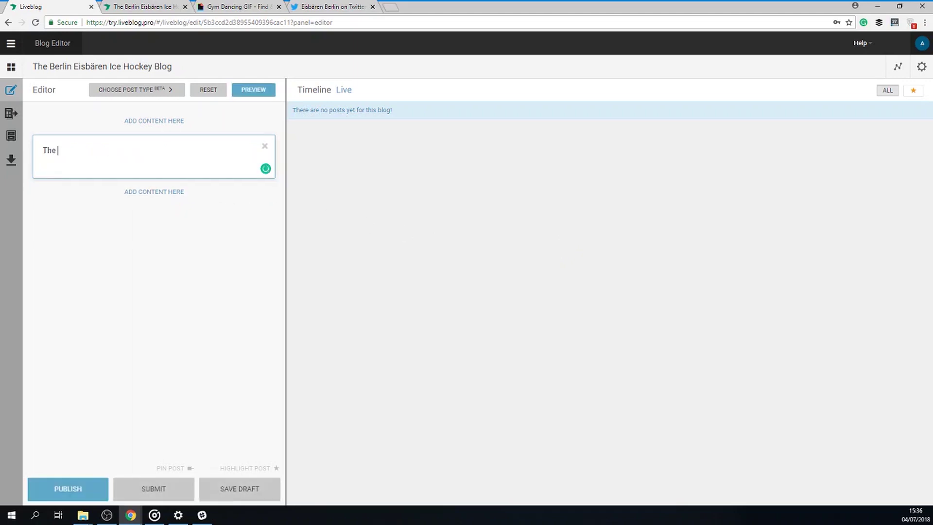
type(" puck will hi")
type("t the ice in 10 ")
type("minutes!")
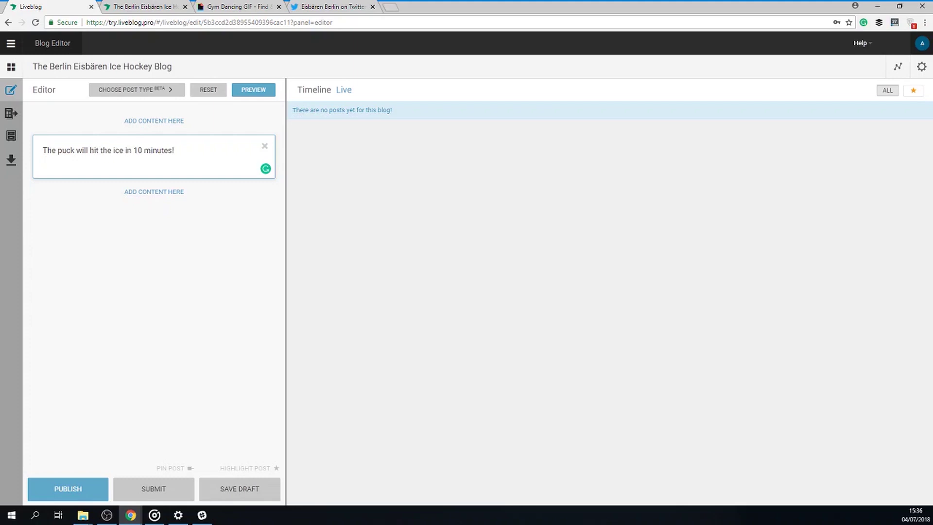
left_click(90, 487)
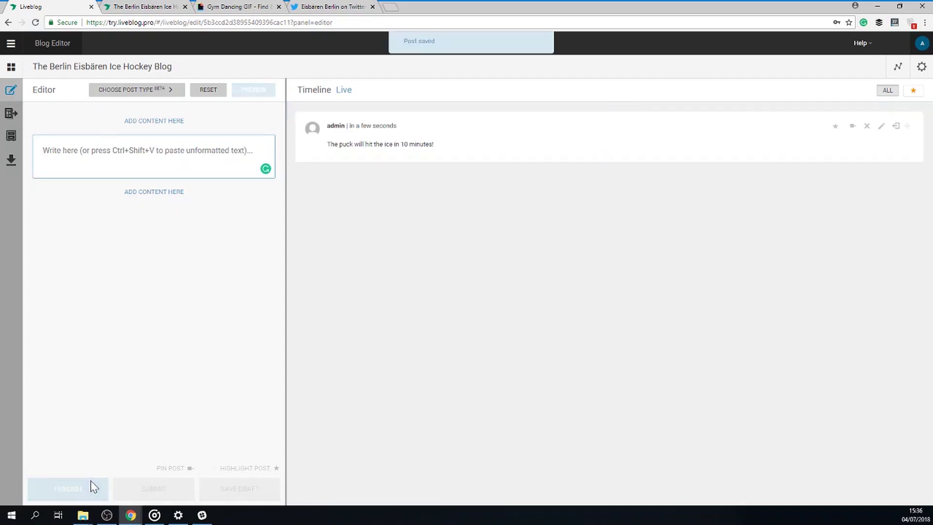
left_click(344, 92)
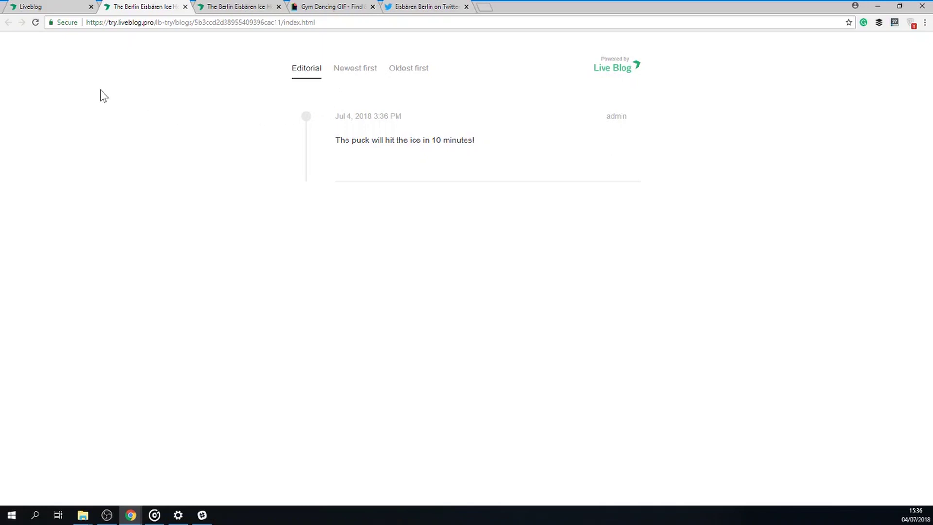
left_click(67, 6)
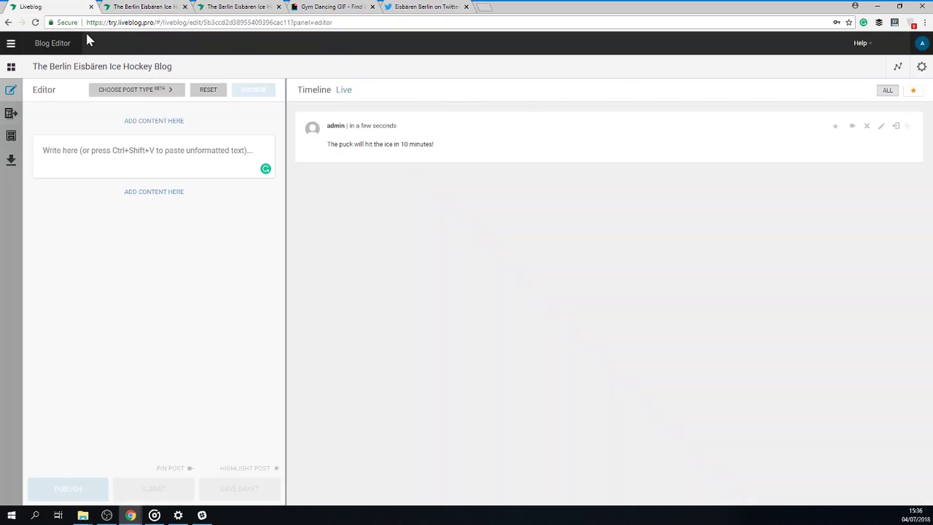
left_click(131, 120)
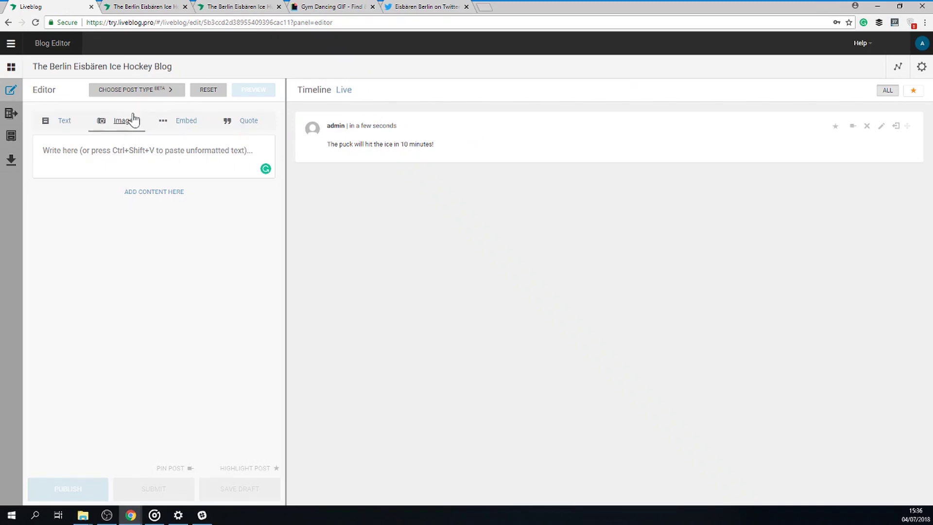
Step: Publish the packed-arena photo as an image post captioned 'Great memories!'
left_click(124, 121)
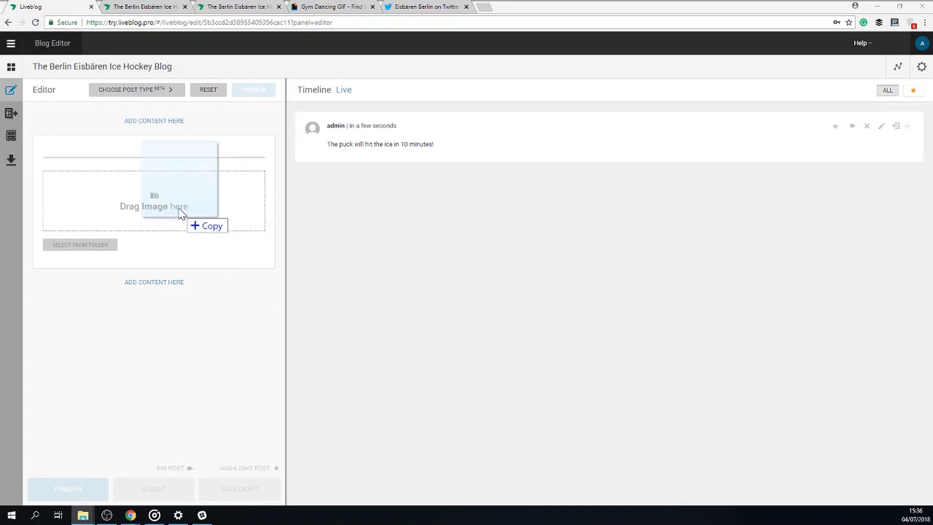
left_click_drag(329, 354, 180, 214)
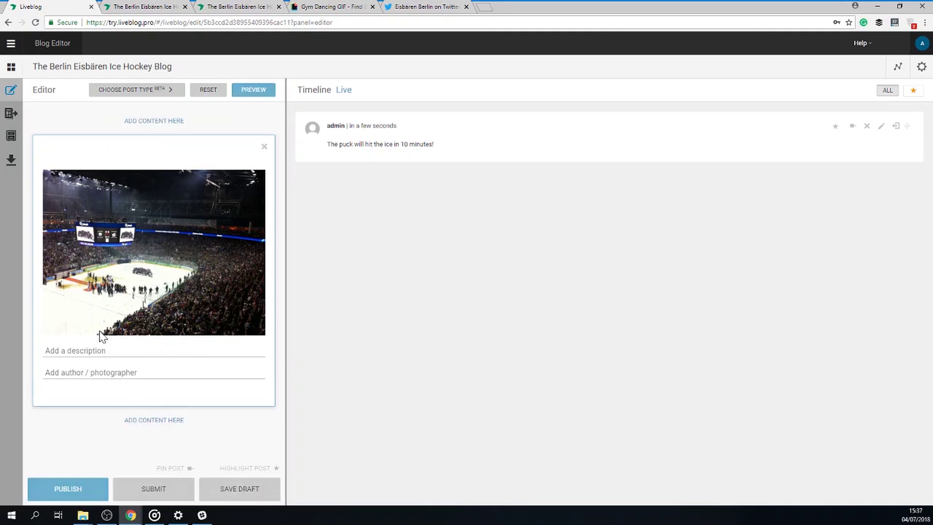
left_click(85, 357)
type("G")
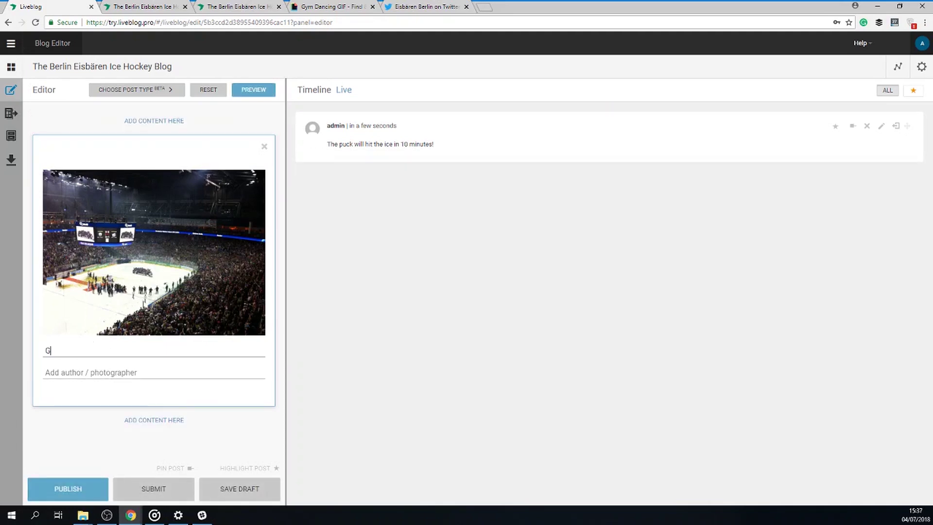
type("reat memories!")
left_click(92, 494)
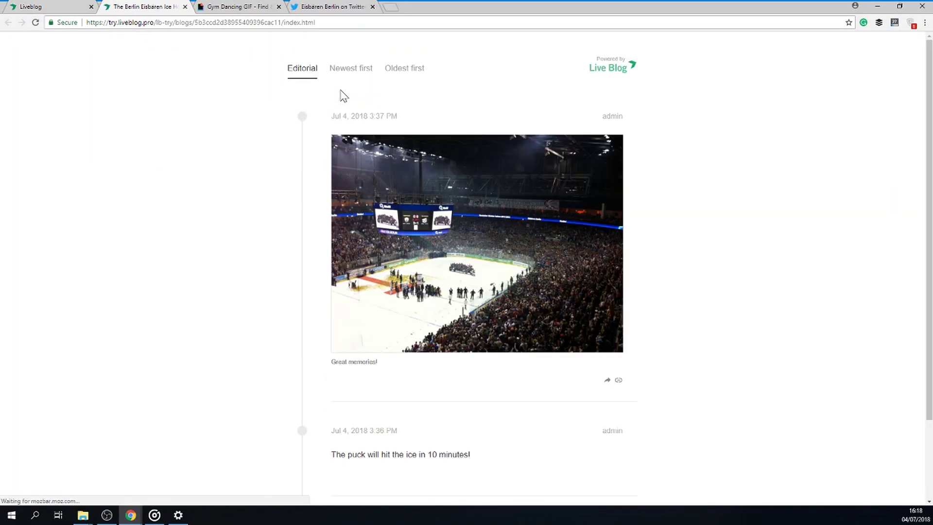
Step: Embed the copied Eisbären Berlin tweet address in a new post
left_click(330, 9)
right_click(312, 22)
left_click(332, 48)
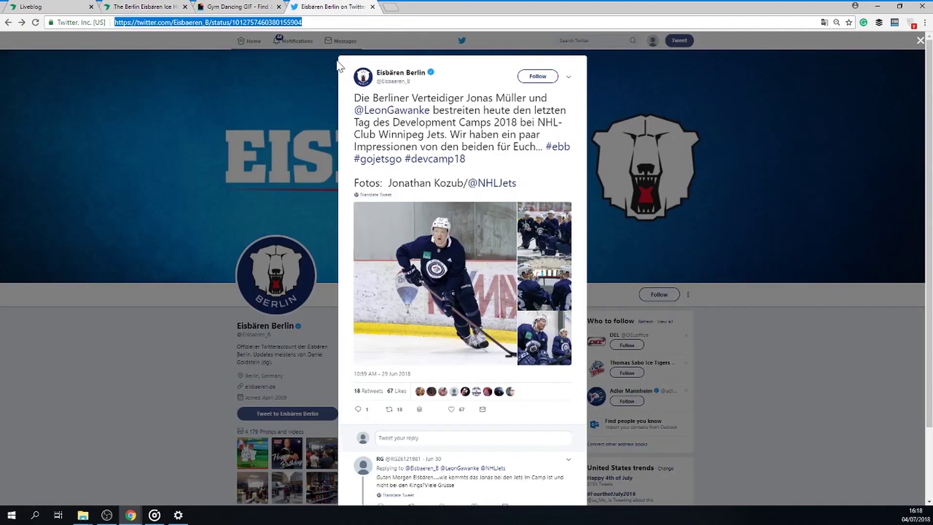
left_click(58, 8)
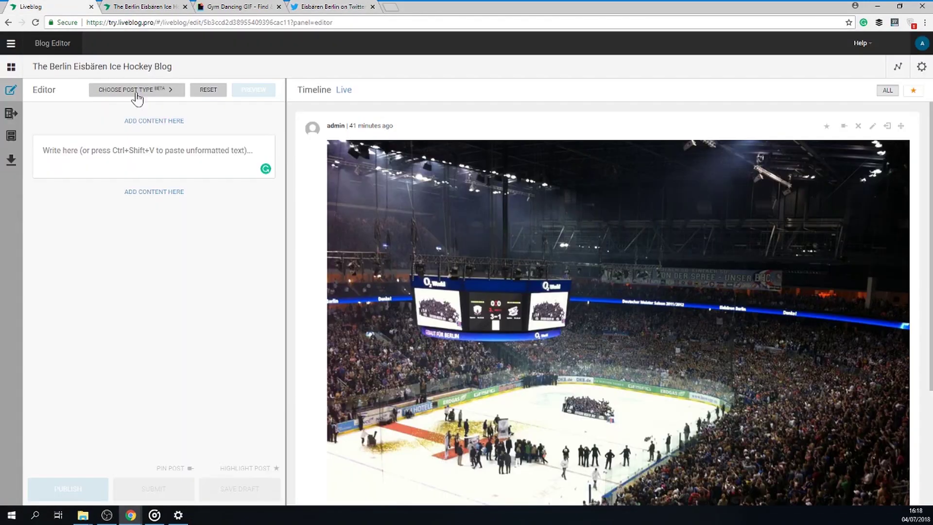
left_click(158, 123)
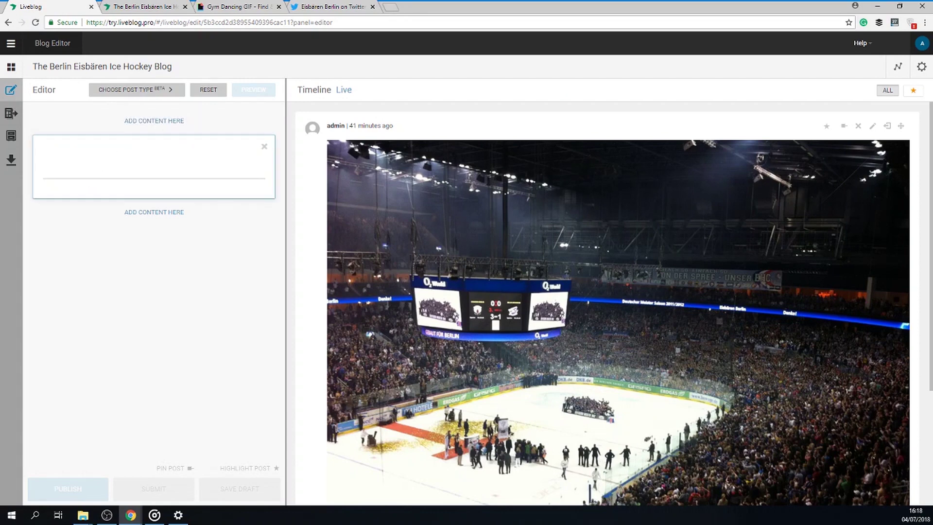
right_click(81, 173)
left_click(110, 232)
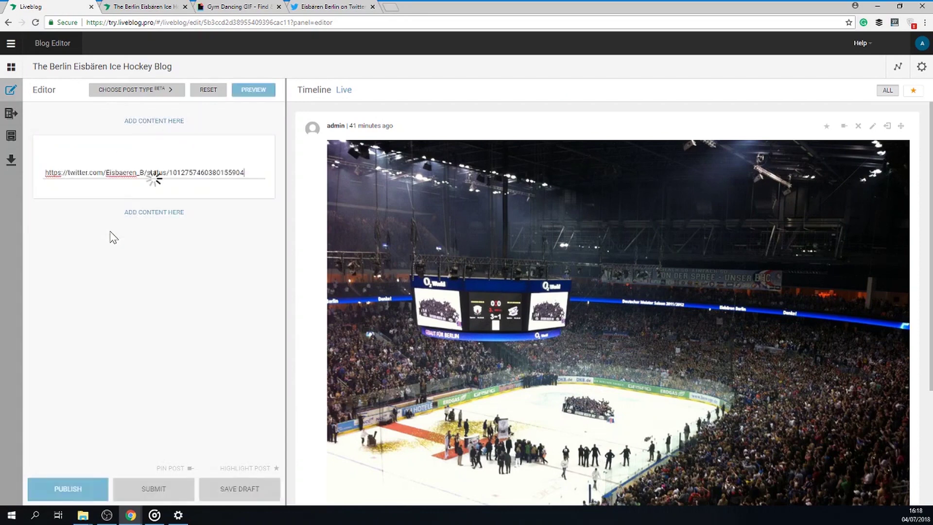
Step: Add a text block above the tweet reading 'Fresh back from development camp and ready to roll!'
left_click(136, 120)
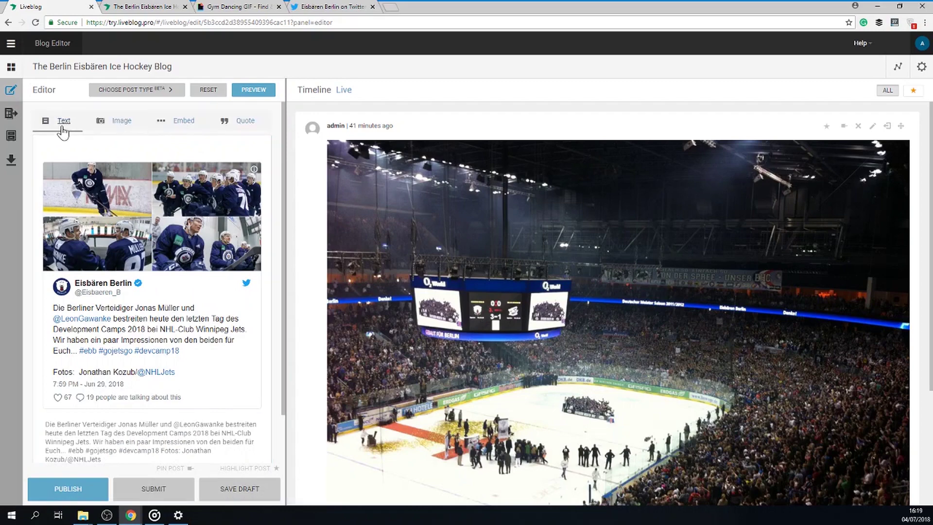
left_click(62, 127)
left_click(76, 156)
type("Fr")
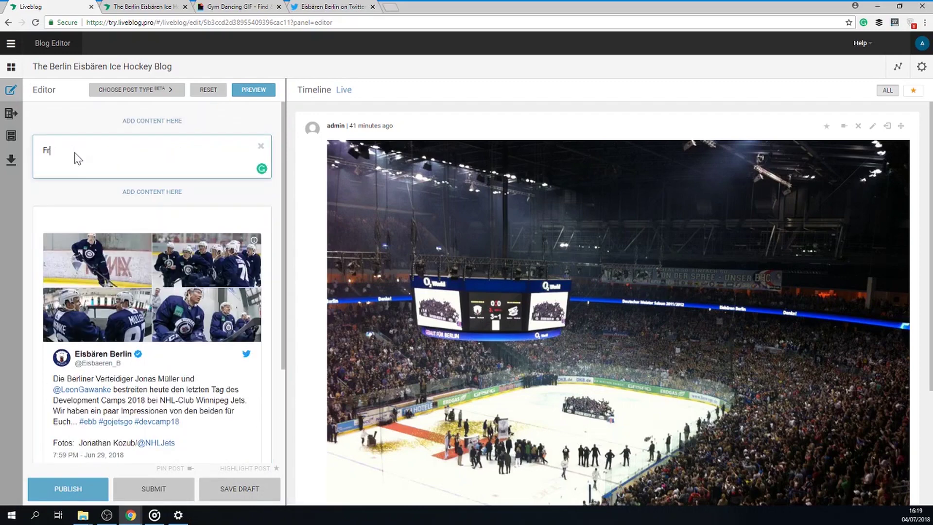
type("esh back fr")
type("om developme")
type("nt camp and re")
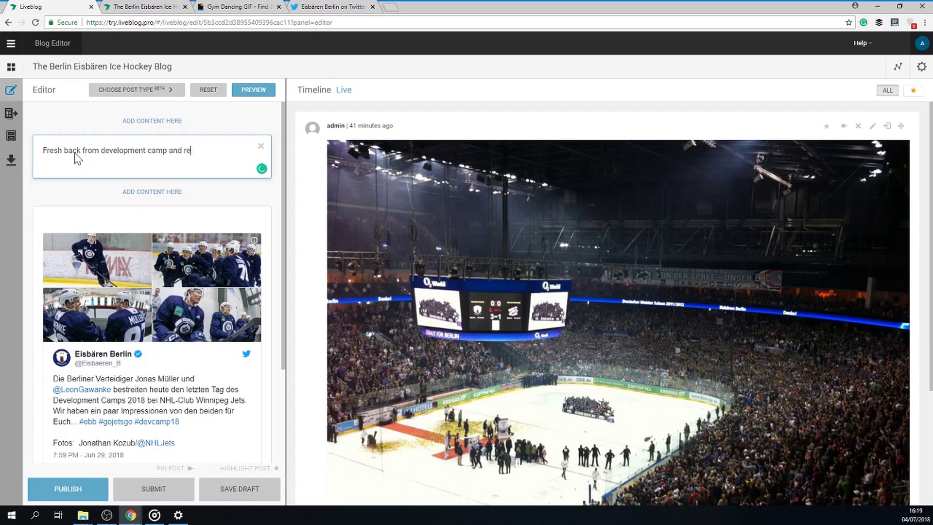
type("ady to roll!")
scroll(94, 223, "down", 1)
scroll(95, 233, "down", 2)
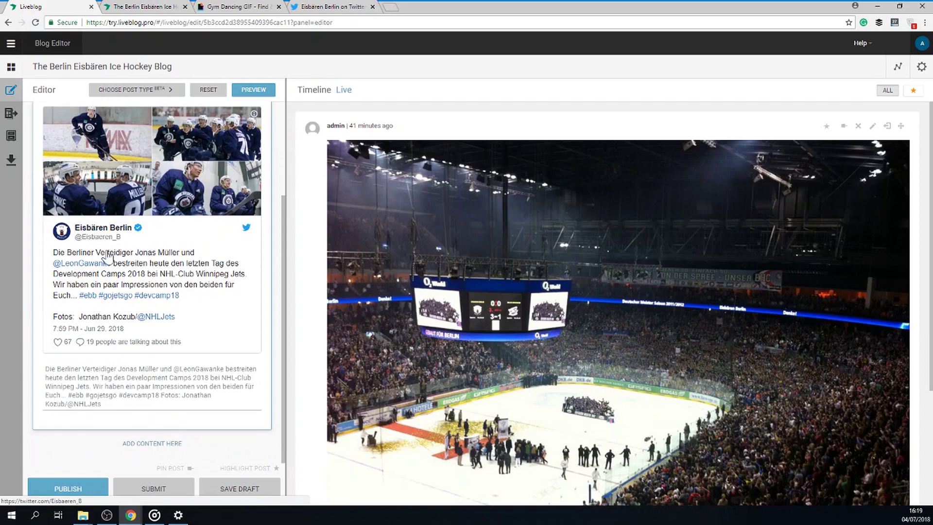
Step: Embed the GIPHY Gym Dancing GIF below the tweet using its copied page link
left_click(152, 445)
left_click(164, 444)
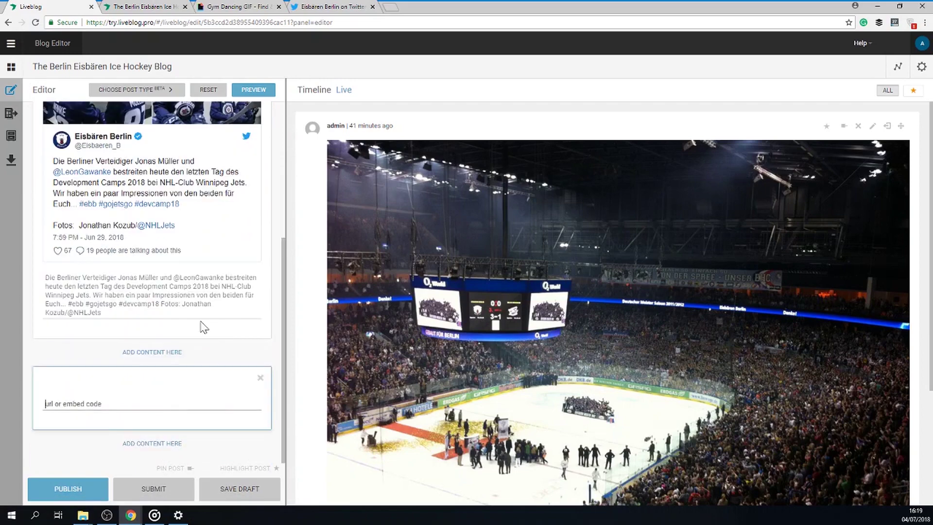
left_click(237, 7)
left_click(248, 23)
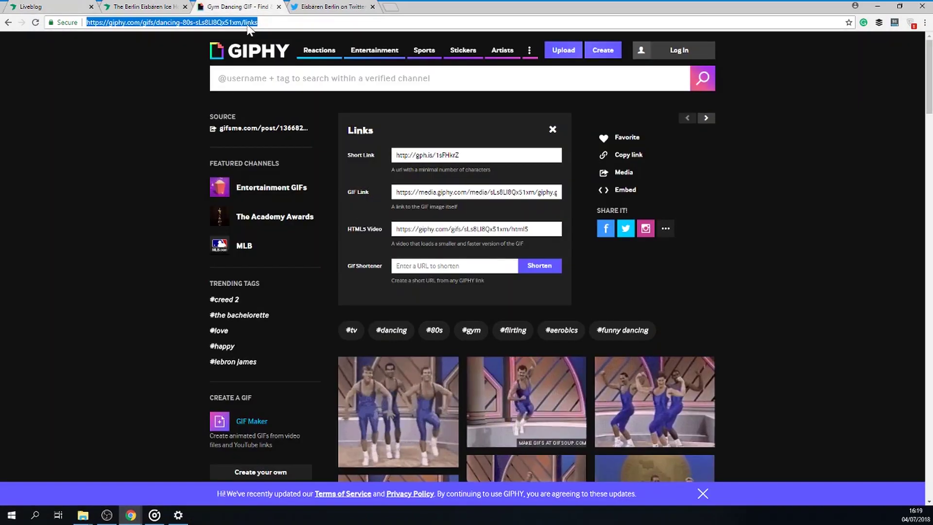
right_click(248, 23)
left_click(266, 55)
left_click(31, 6)
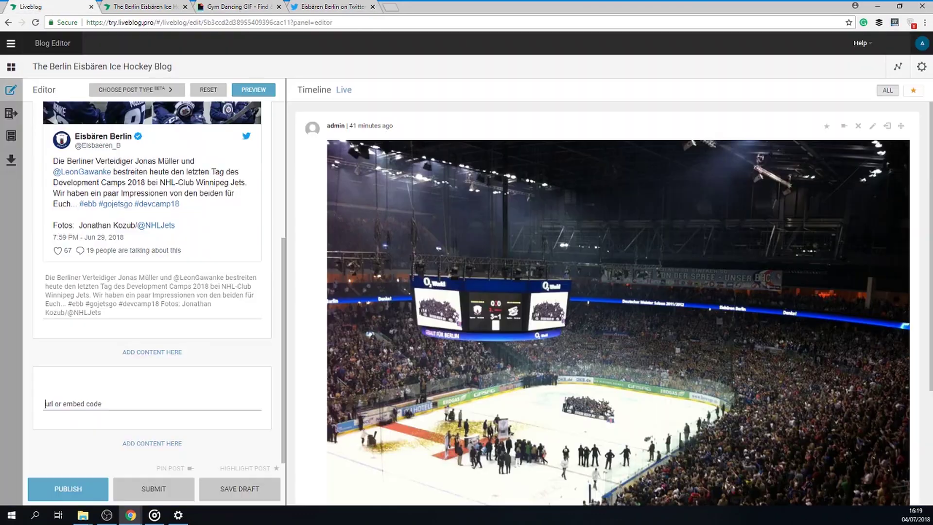
left_click(121, 376)
right_click(114, 402)
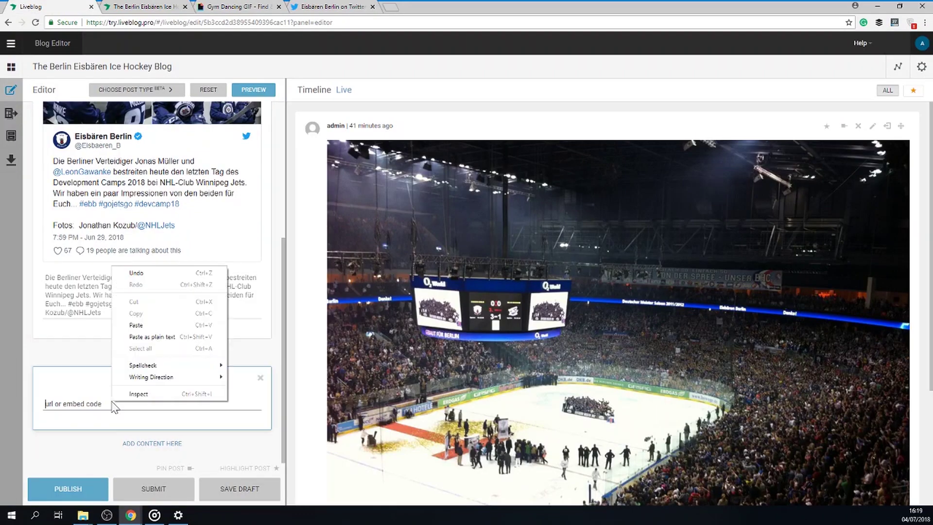
left_click(138, 328)
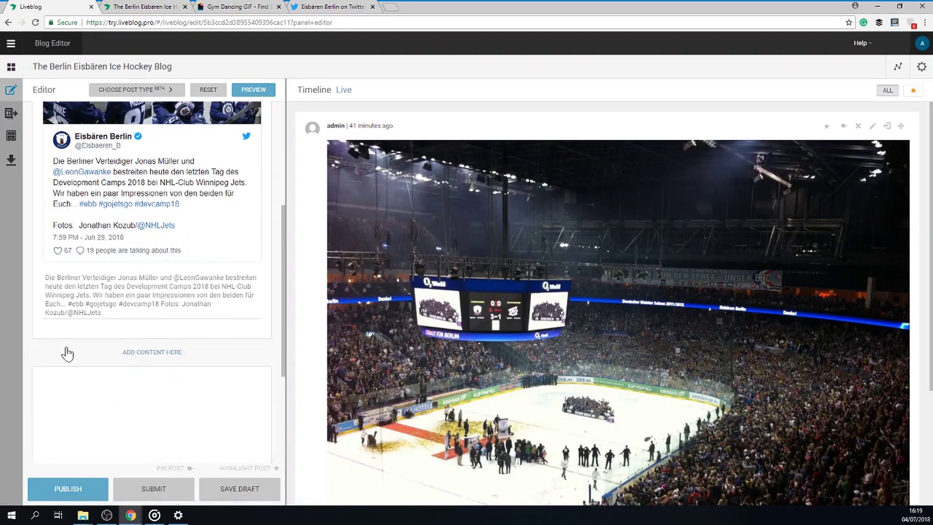
scroll(64, 353, "down", 1)
scroll(65, 353, "down", 2)
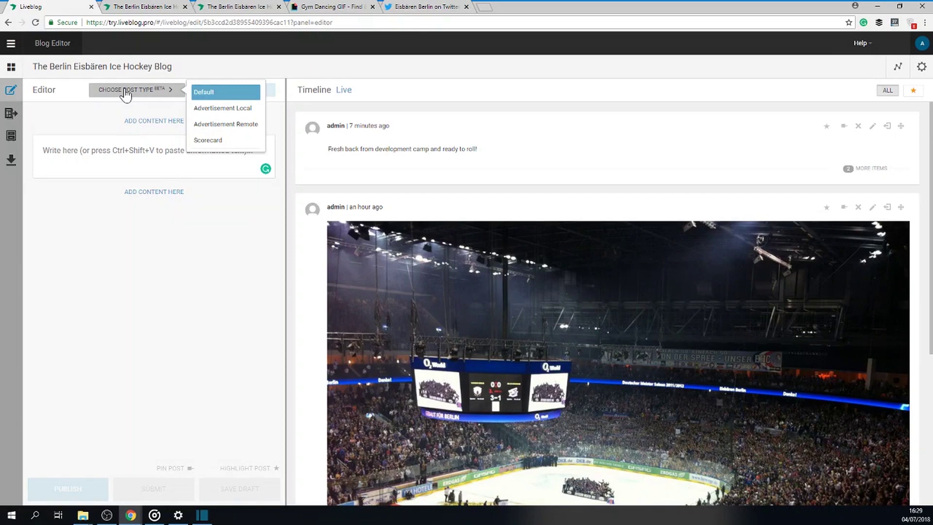
Step: Set the new post's type to Scorecard, then open and close the admin sidebar
left_click(196, 142)
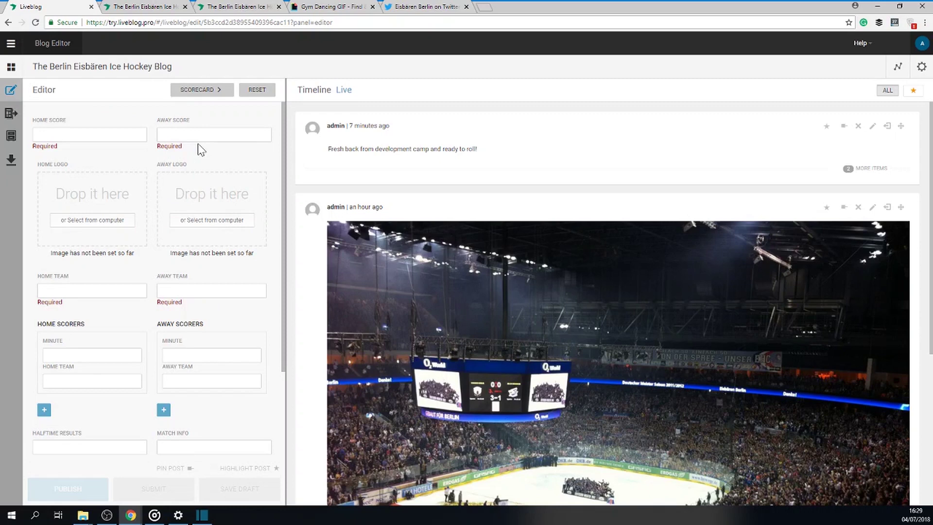
left_click(10, 44)
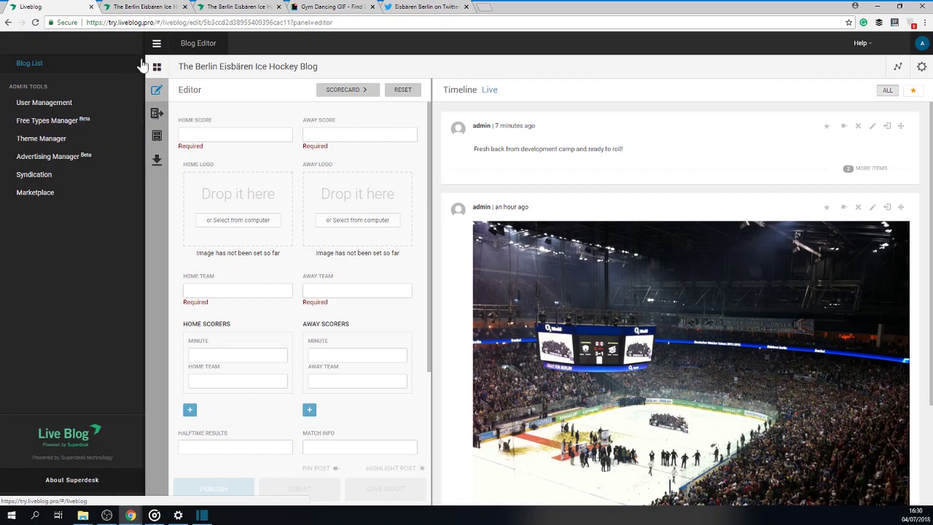
left_click(156, 44)
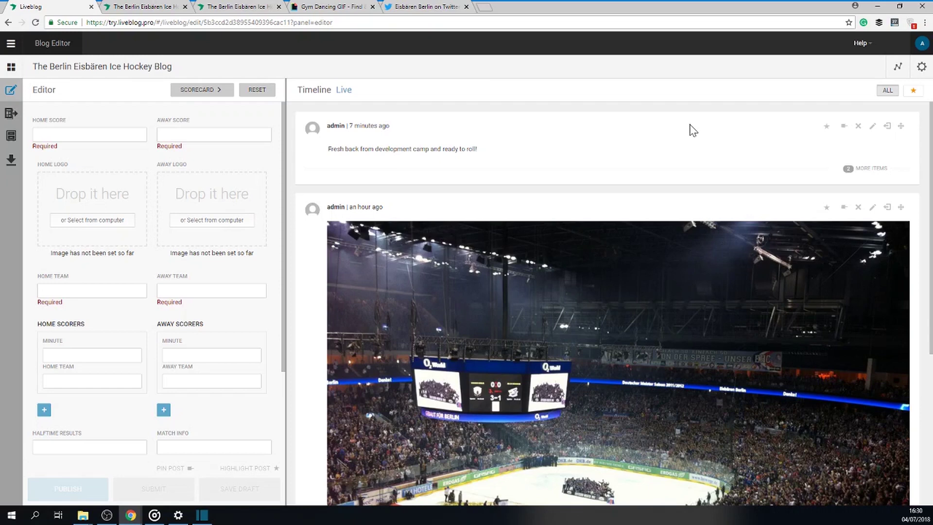
Step: Star the development-camp post as highlighted and pin the arena photo post
left_click(827, 127)
left_click(843, 207)
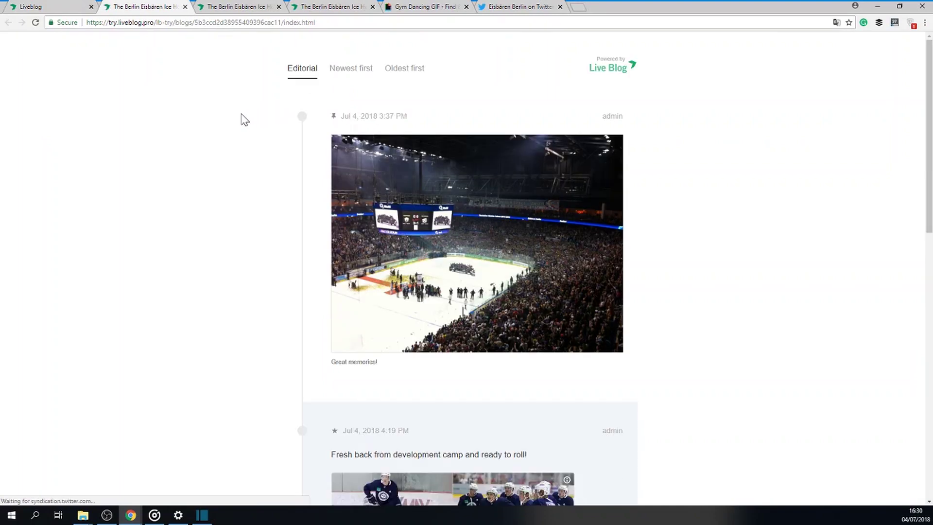
scroll(245, 120, "down", 2)
scroll(244, 120, "down", 1)
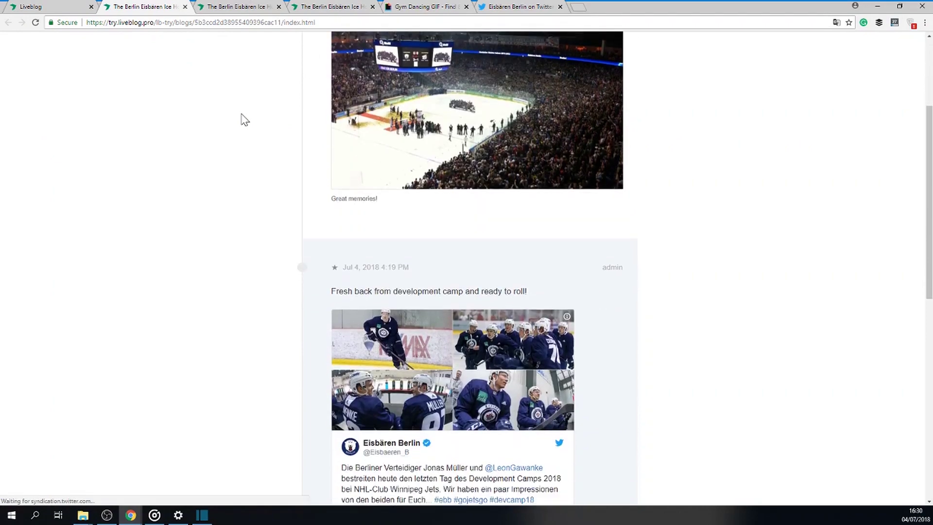
scroll(244, 120, "down", 2)
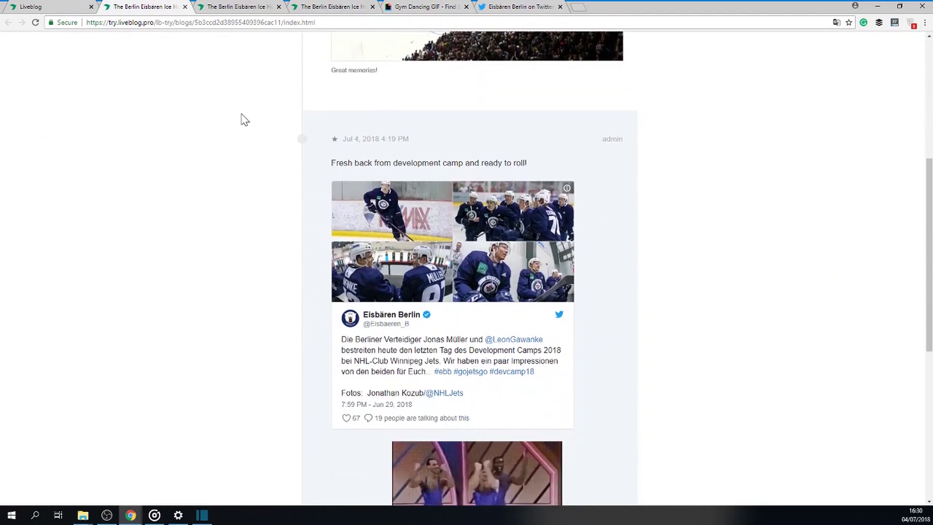
scroll(244, 120, "down", 1)
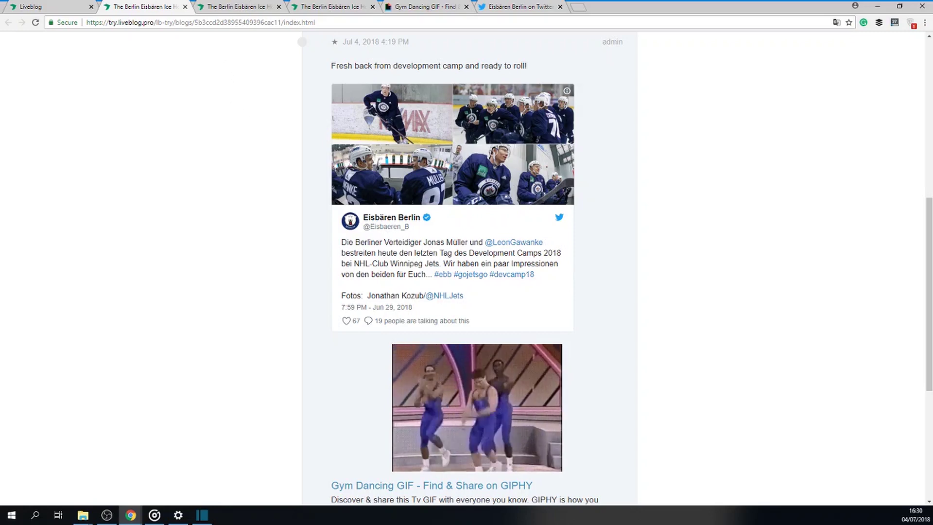
triple_click(216, 27)
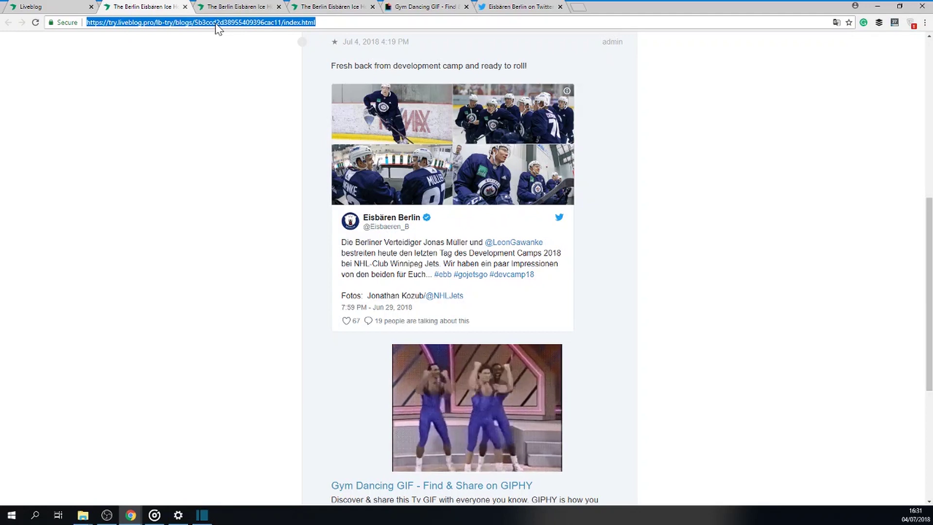
left_click(73, 8)
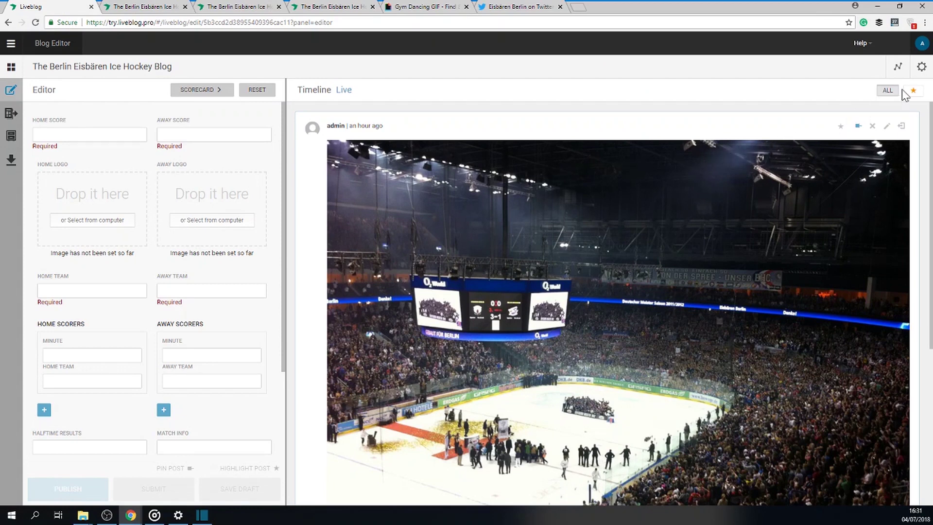
Step: Show the Berlin Eisbären Ice Hockey Blog's settings with its general details and embed code
left_click(921, 67)
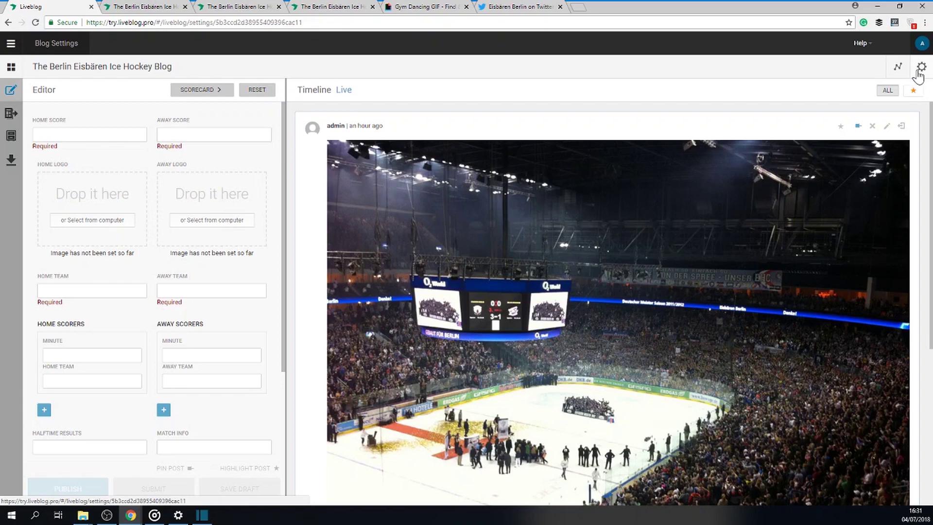
scroll(402, 317, "down", 1)
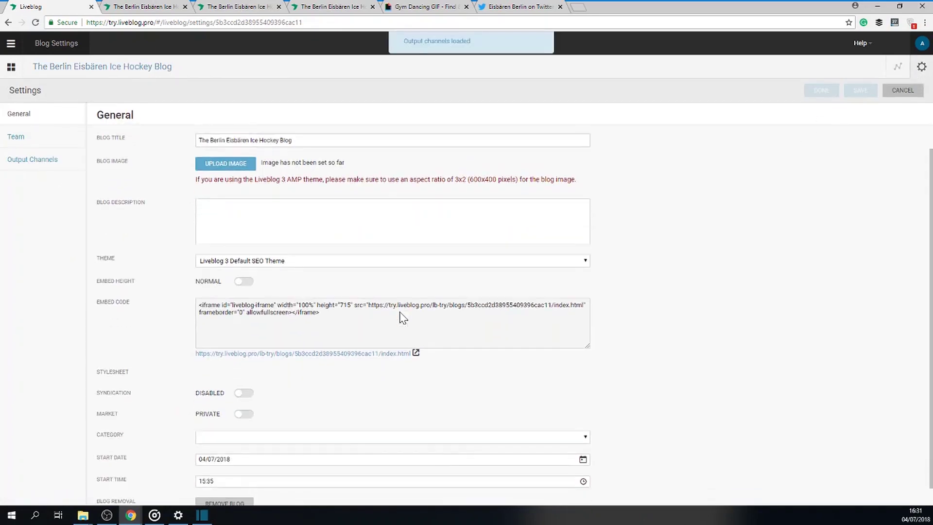